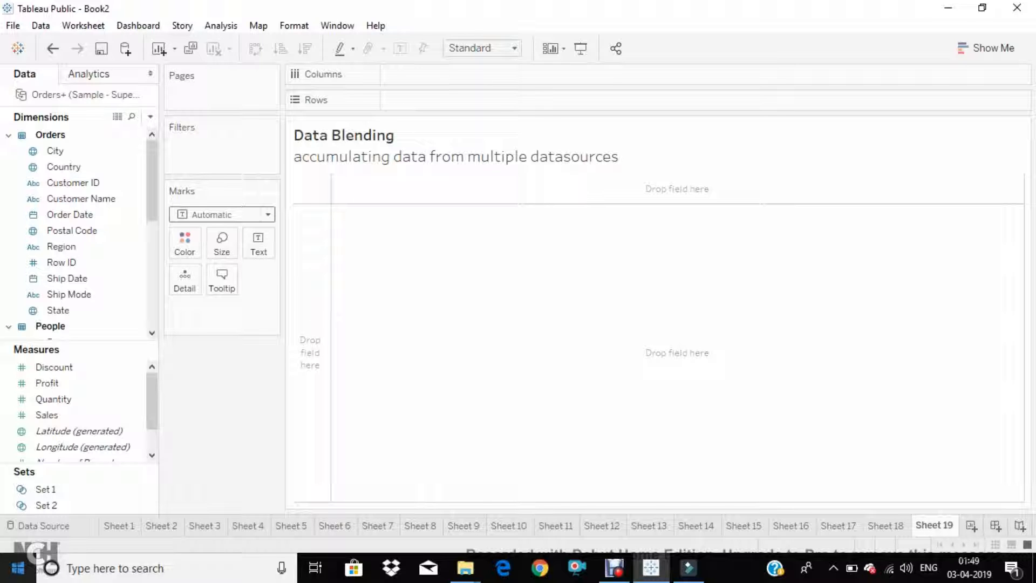
Open the data source page and locate its missing data file as Sample - Superstore.xls in the d1 folder
{"action": "left_click", "coordinate": [55, 525]}
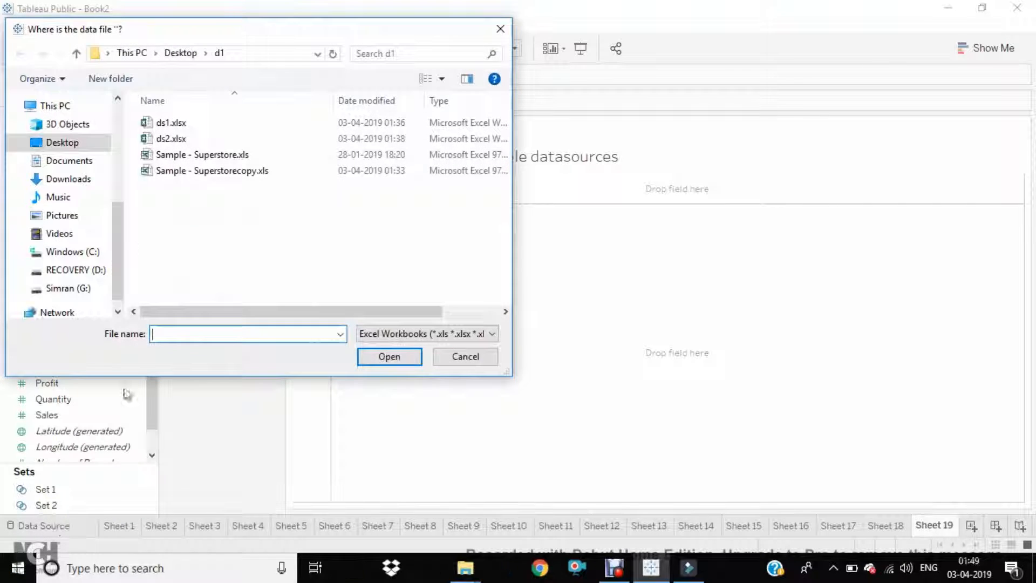
{"action": "left_click", "coordinate": [211, 172]}
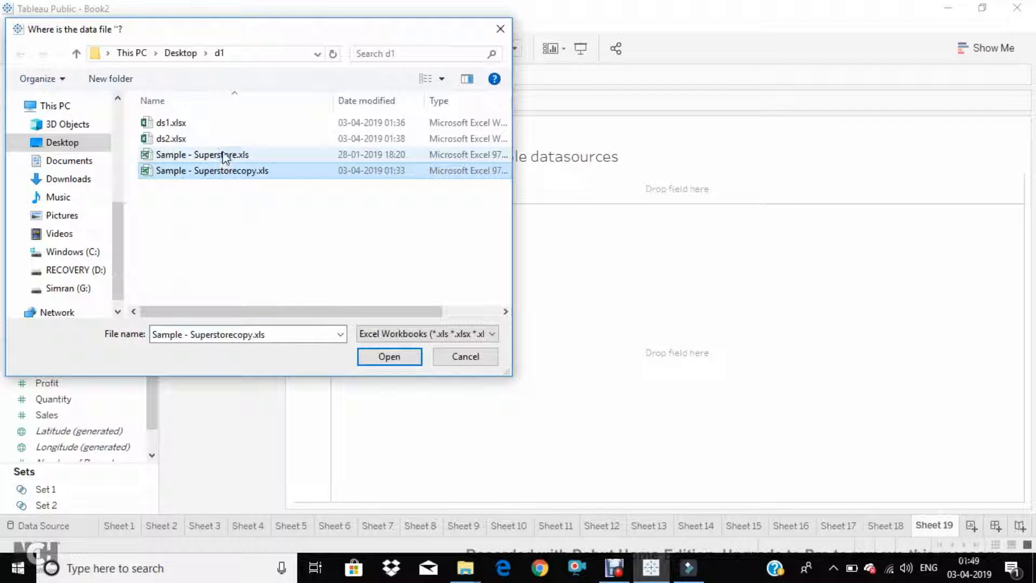
{"action": "left_click", "coordinate": [223, 156]}
{"action": "left_click", "coordinate": [384, 358]}
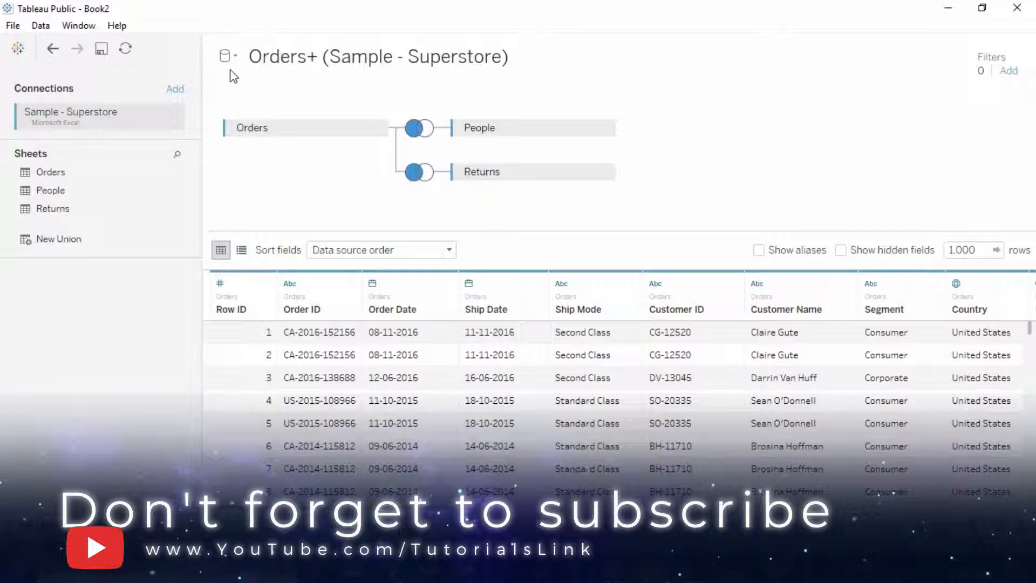
{"action": "left_click", "coordinate": [43, 28]}
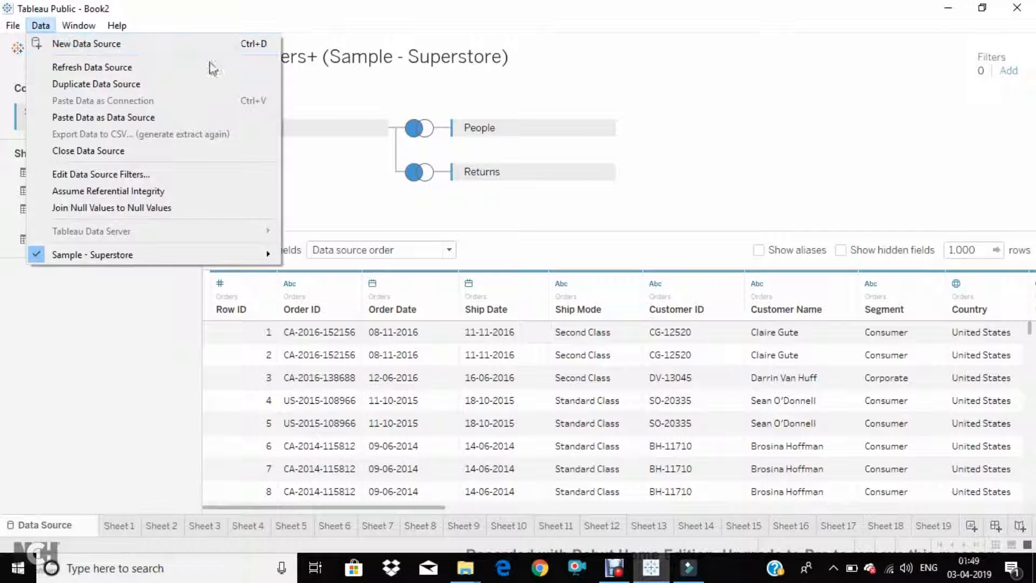
{"action": "left_click", "coordinate": [373, 85]}
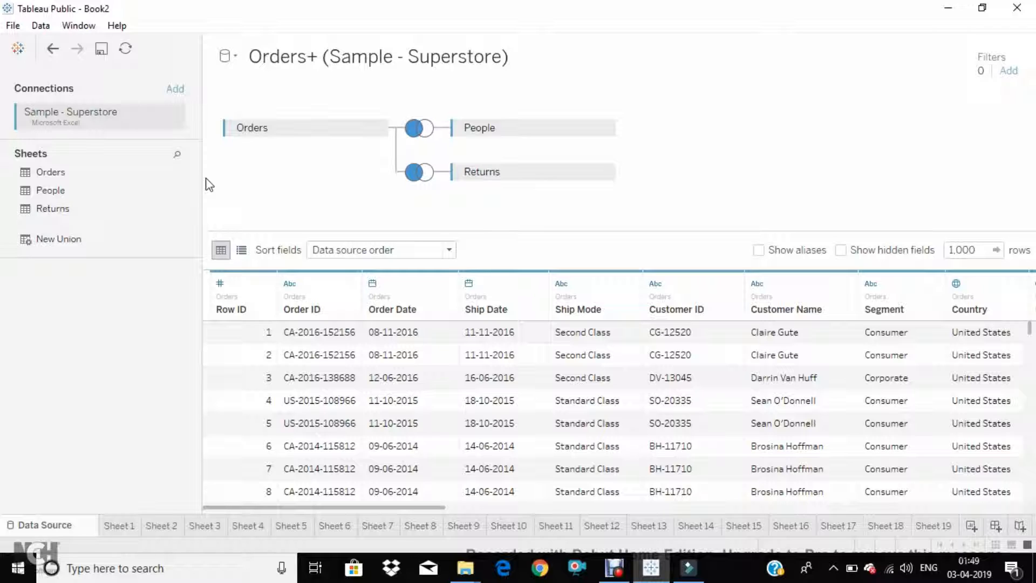
Add a second Microsoft Excel connection to Sample - Superstorecopy.xls and switch between the two connections' sheets
{"action": "left_click", "coordinate": [173, 118]}
{"action": "left_click", "coordinate": [175, 90]}
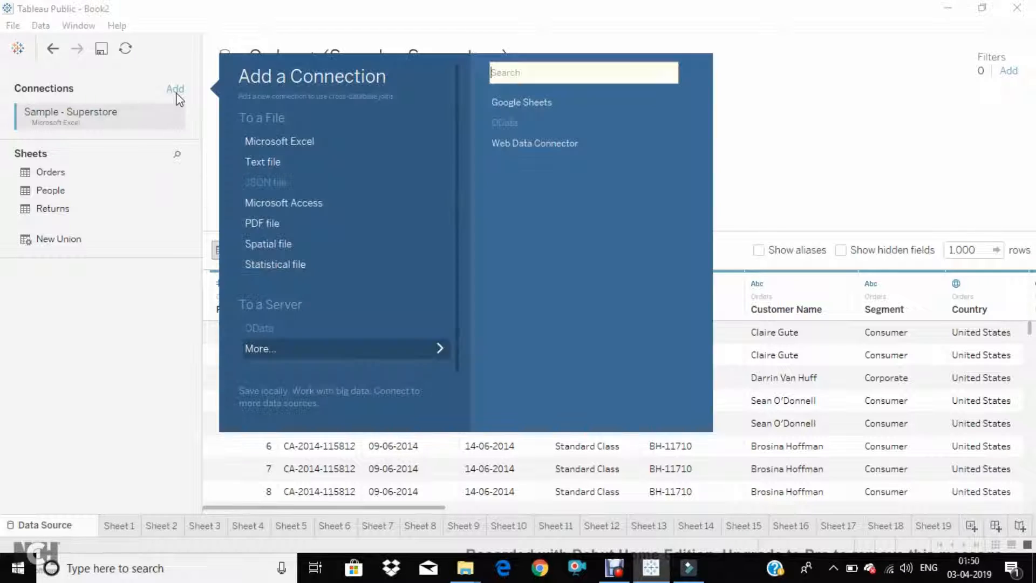
{"action": "left_click", "coordinate": [286, 139]}
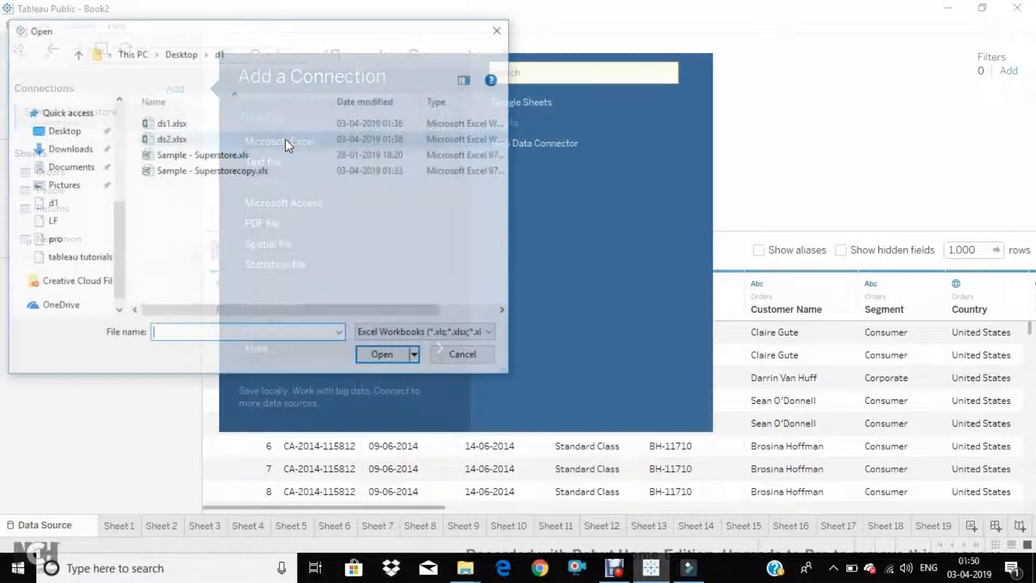
{"action": "left_click", "coordinate": [202, 172]}
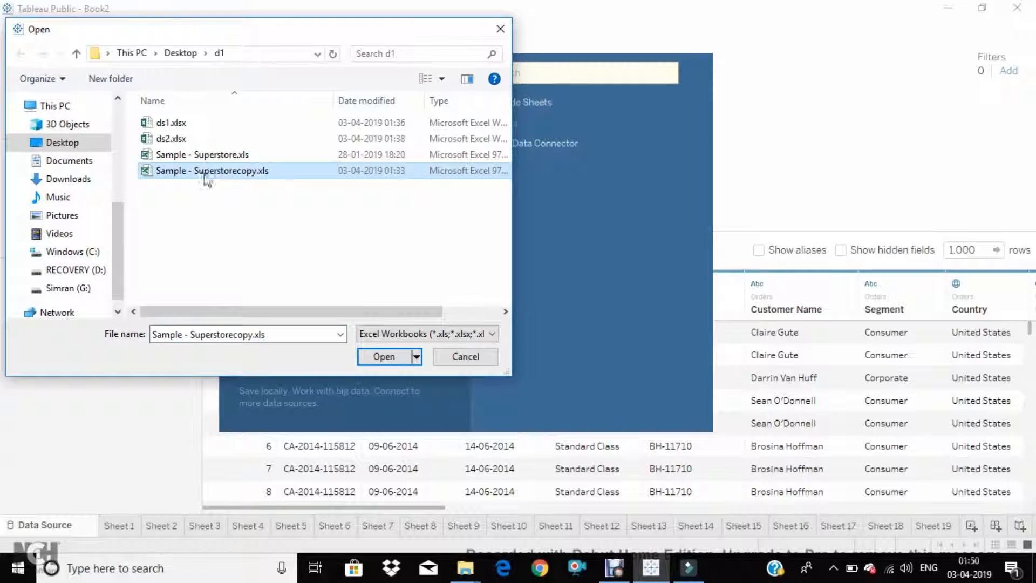
{"action": "left_click", "coordinate": [386, 359]}
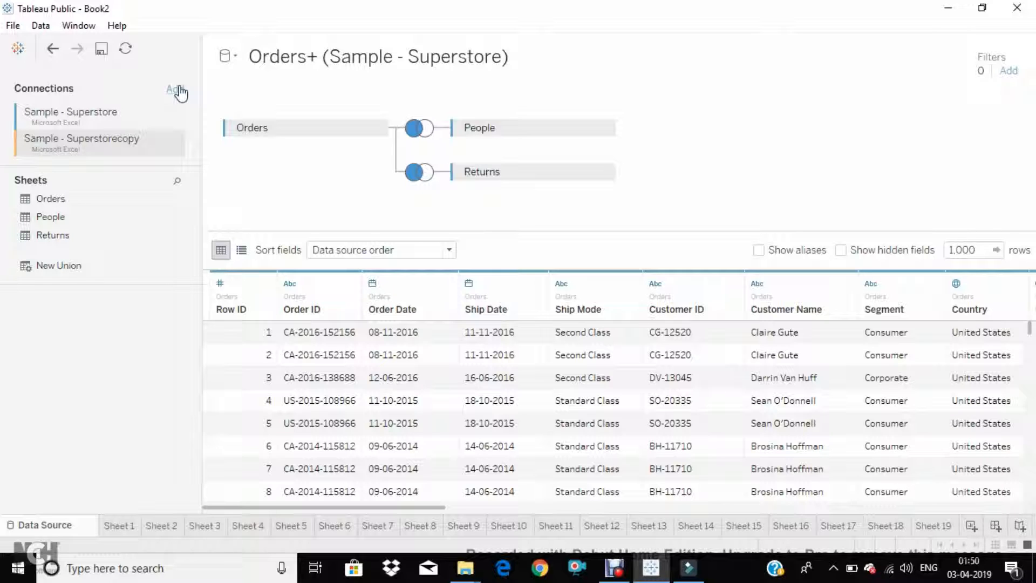
{"action": "left_click", "coordinate": [97, 126]}
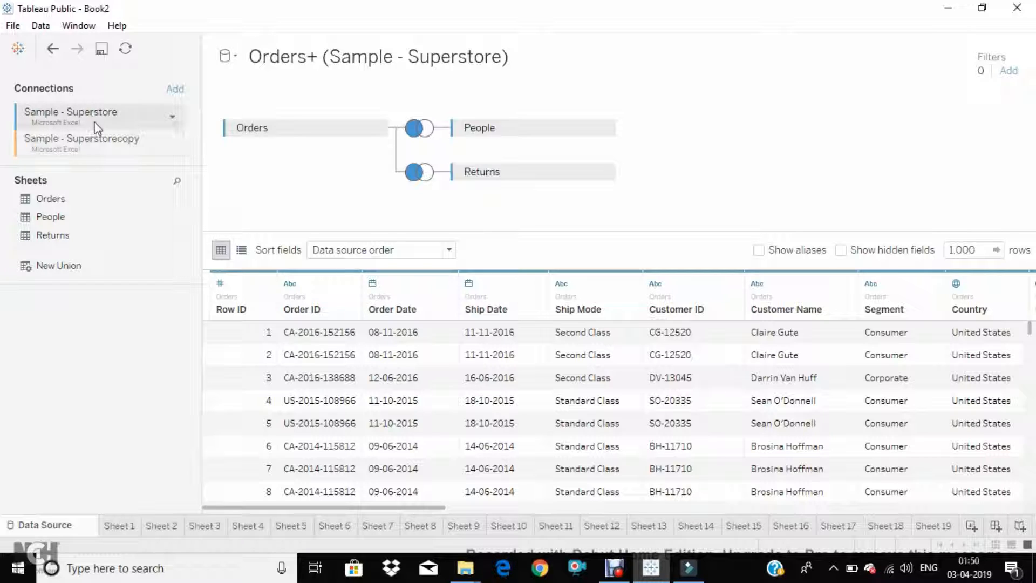
{"action": "left_click", "coordinate": [96, 138]}
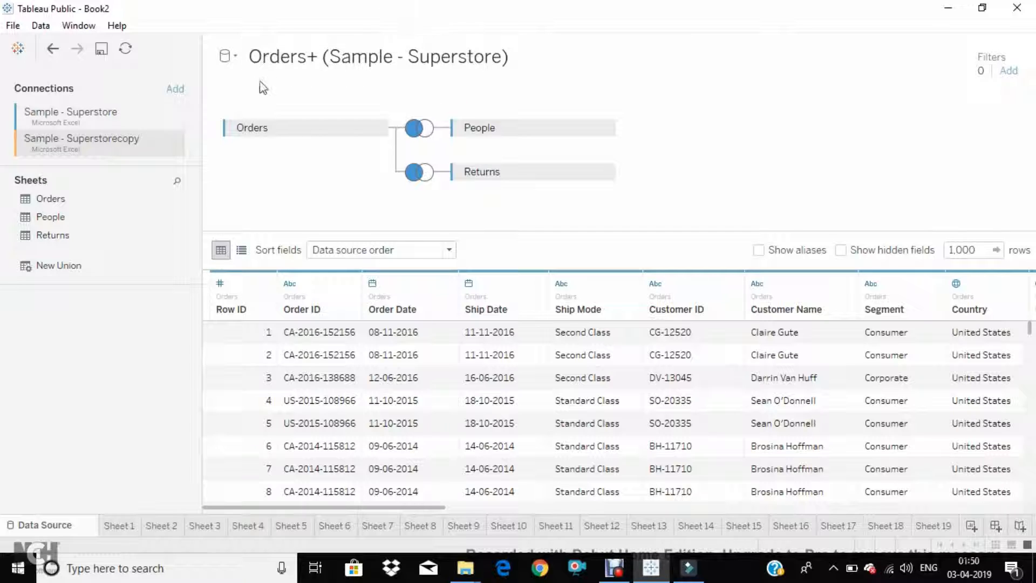
Create a new, separate data source from the Microsoft Excel file ds1.xlsx
{"action": "left_click", "coordinate": [226, 57]}
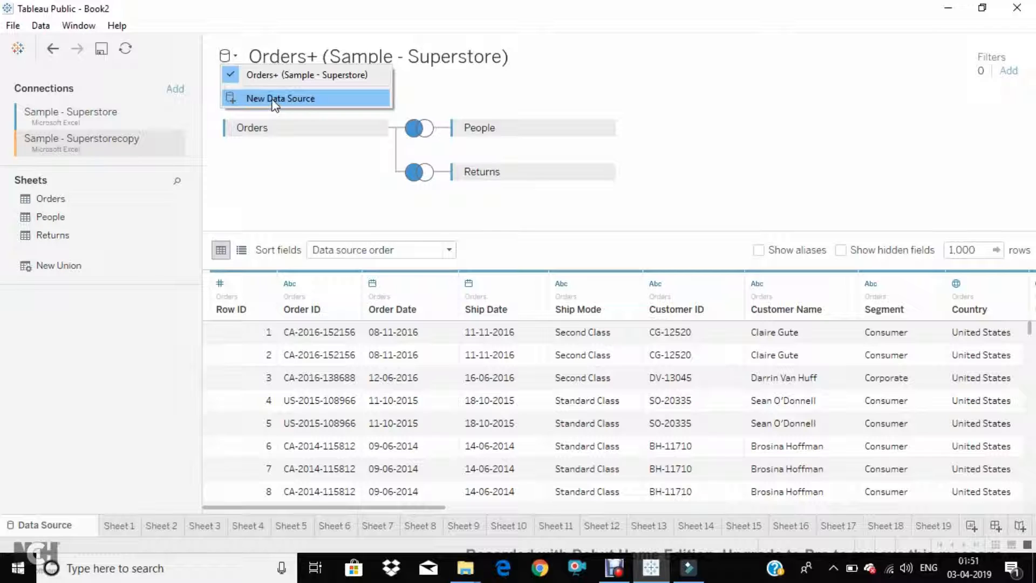
{"action": "left_click", "coordinate": [241, 95]}
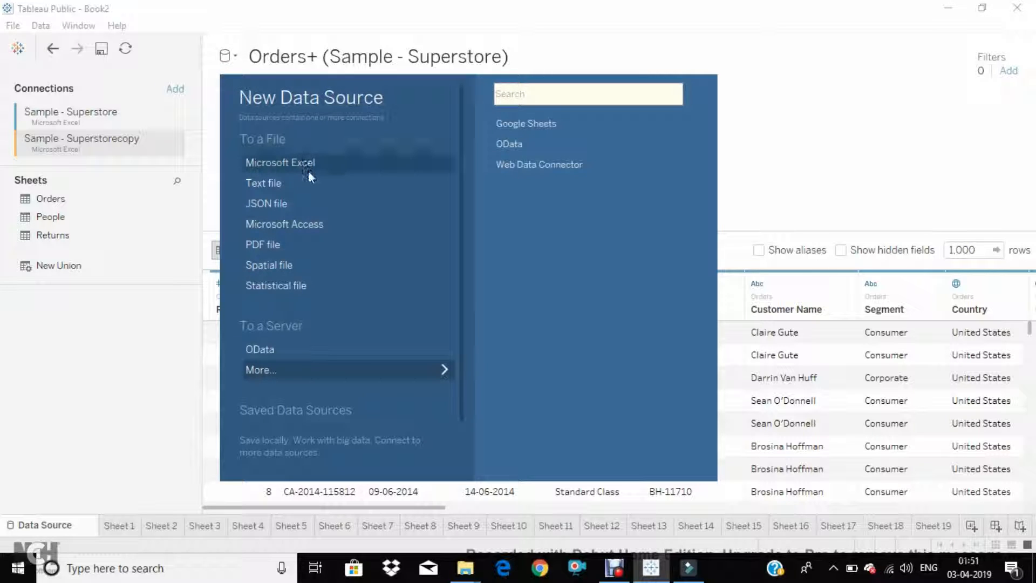
{"action": "left_click", "coordinate": [291, 162]}
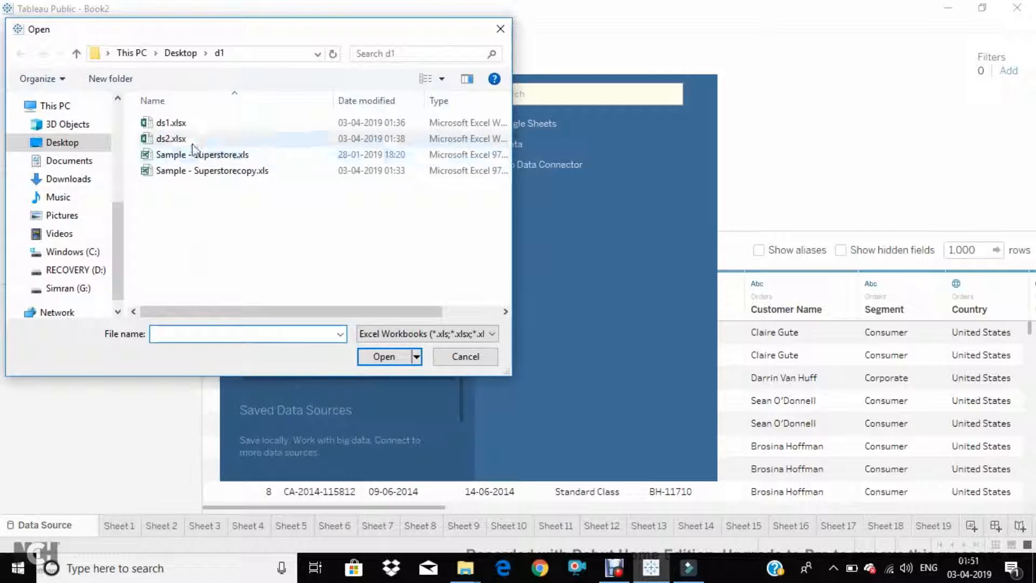
{"action": "left_click", "coordinate": [171, 123]}
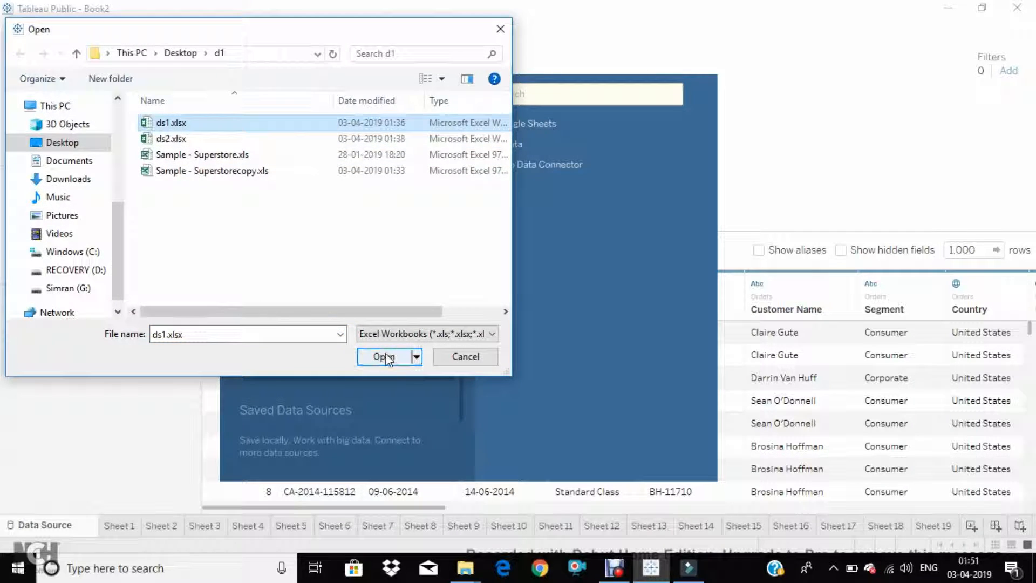
{"action": "left_click", "coordinate": [384, 356]}
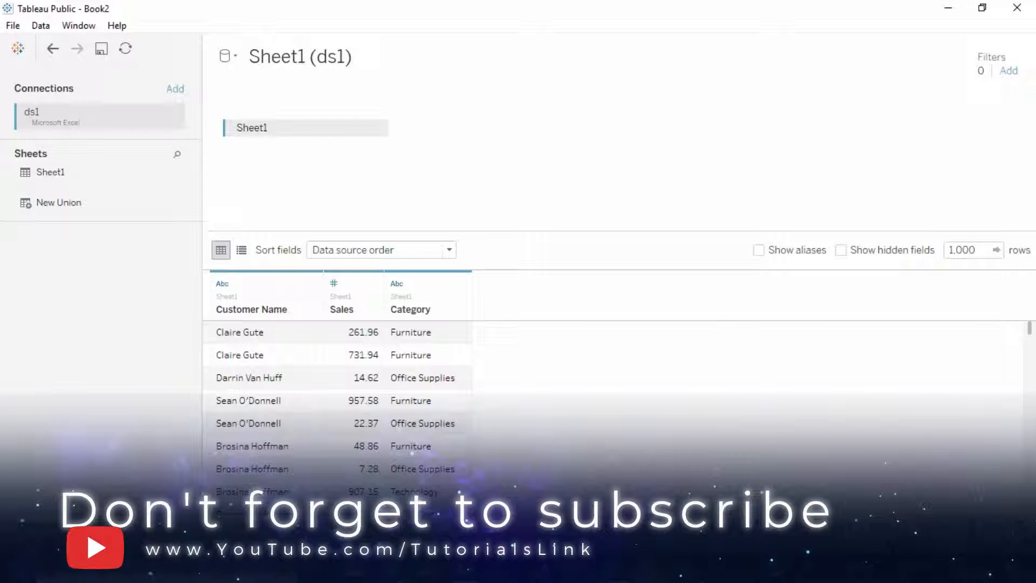
Create a new worksheet and set its title to "Data blending" with a second line "accumualting data from multiple data sources"
{"action": "left_click", "coordinate": [949, 527]}
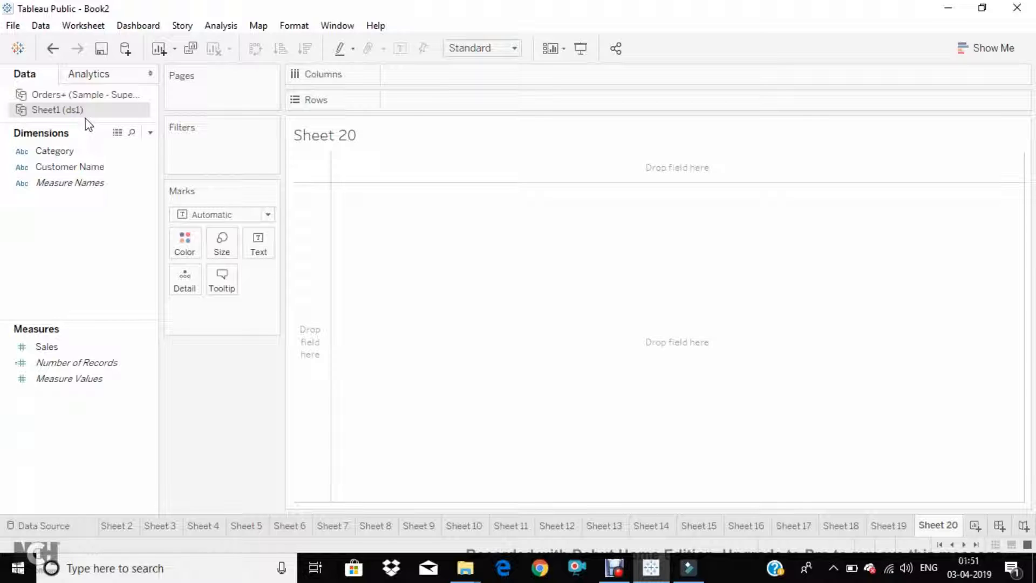
{"action": "double_click", "coordinate": [319, 142]}
{"action": "left_click_drag", "start_coordinate": [581, 225], "coordinate": [381, 228]}
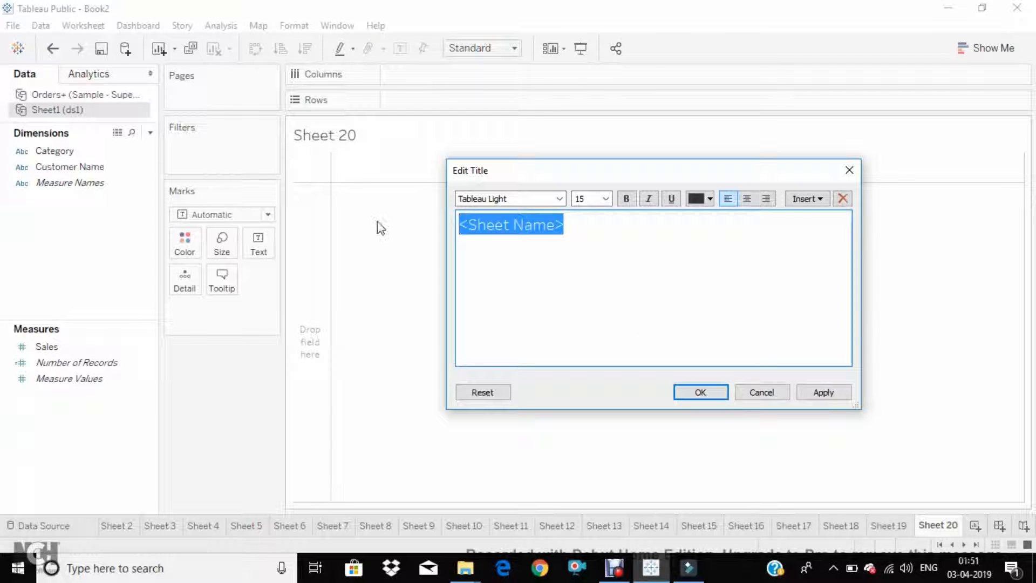
{"action": "type", "text": "Data "}
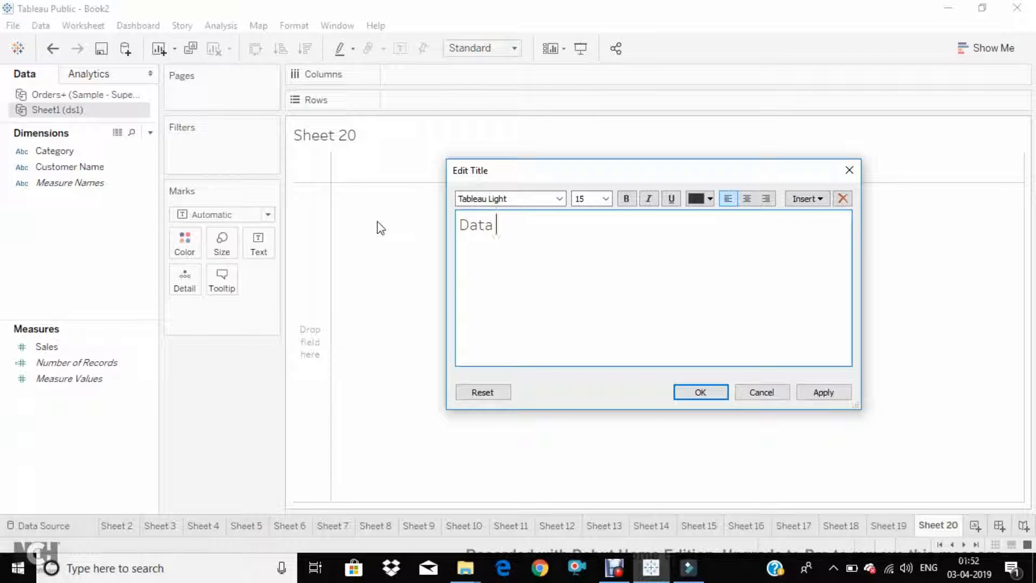
{"action": "type", "text": "blending"}
{"action": "key", "text": "Return"}
{"action": "type", "text": "ac"}
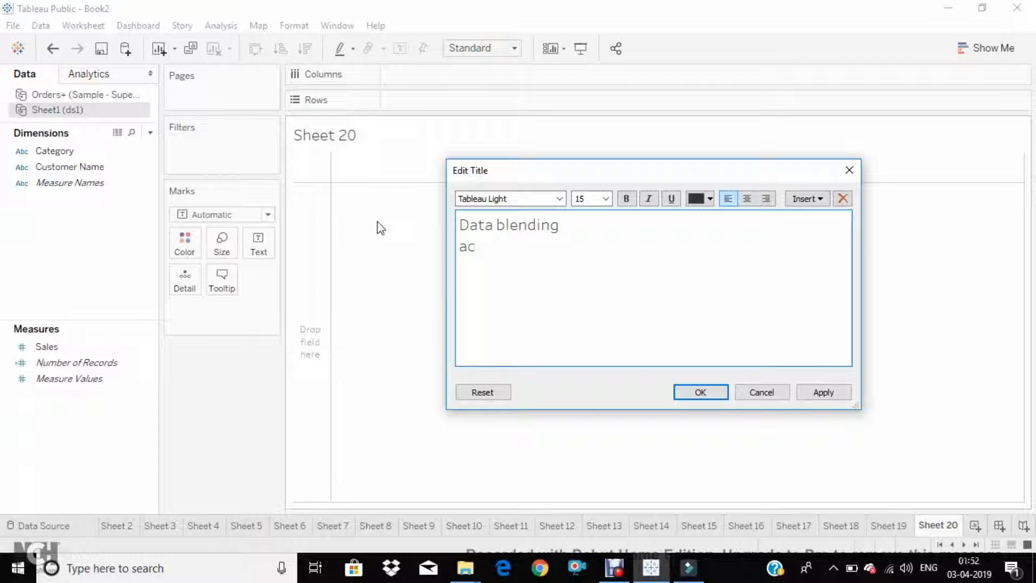
{"action": "type", "text": "cumualting "}
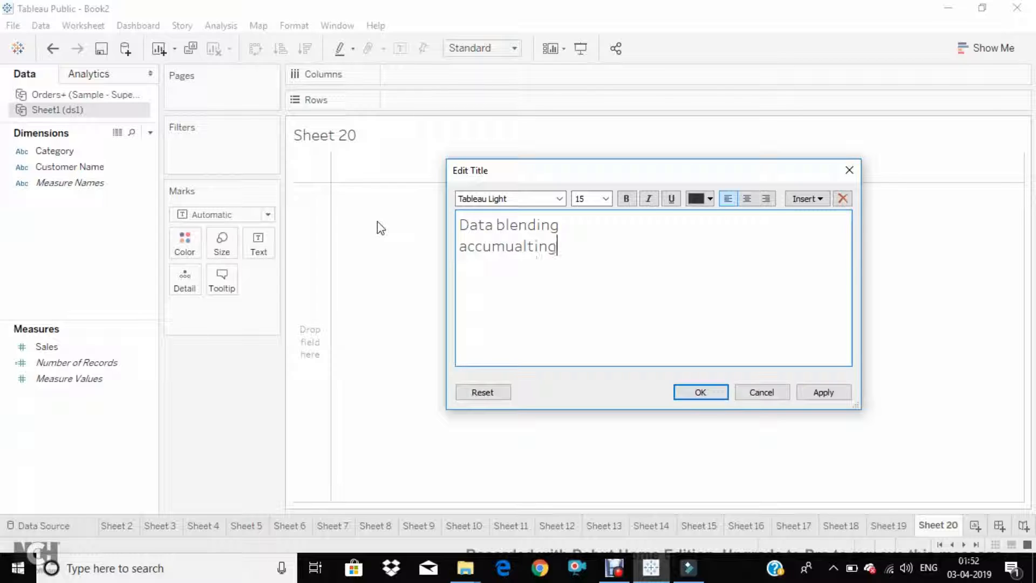
{"action": "type", "text": "data from "}
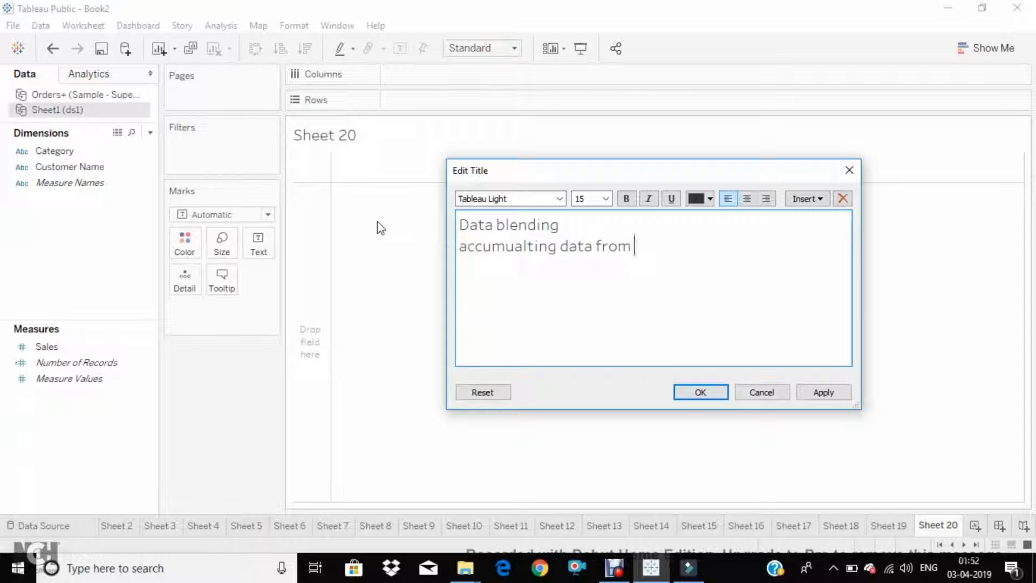
{"action": "type", "text": "multiple dat"}
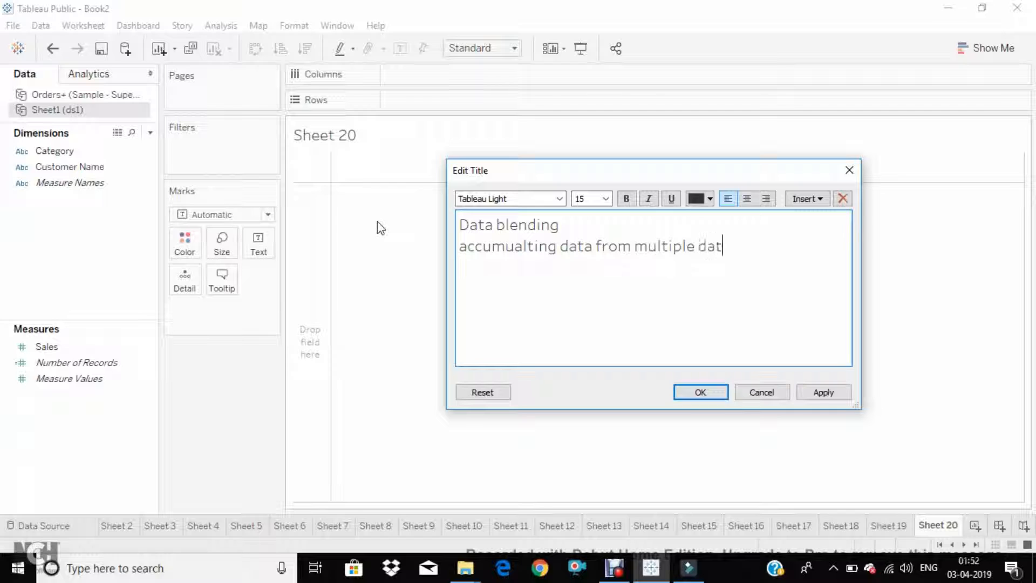
{"action": "type", "text": "a sources"}
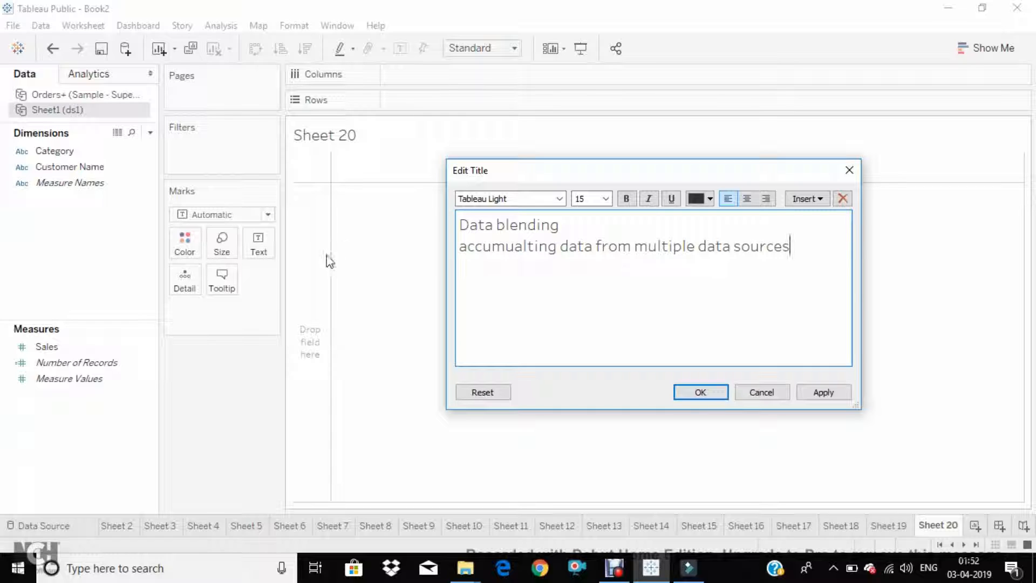
{"action": "left_click", "coordinate": [700, 393]}
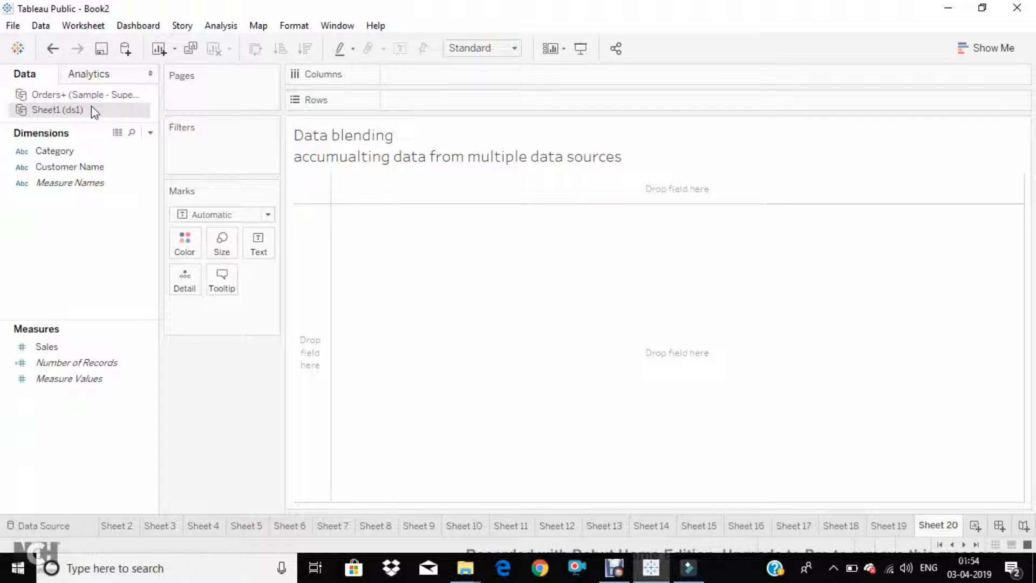
Using the Orders+ (Sample - Superstore) source, build a text table with Customer Name as rows and Profit as the values
{"action": "left_click", "coordinate": [82, 96]}
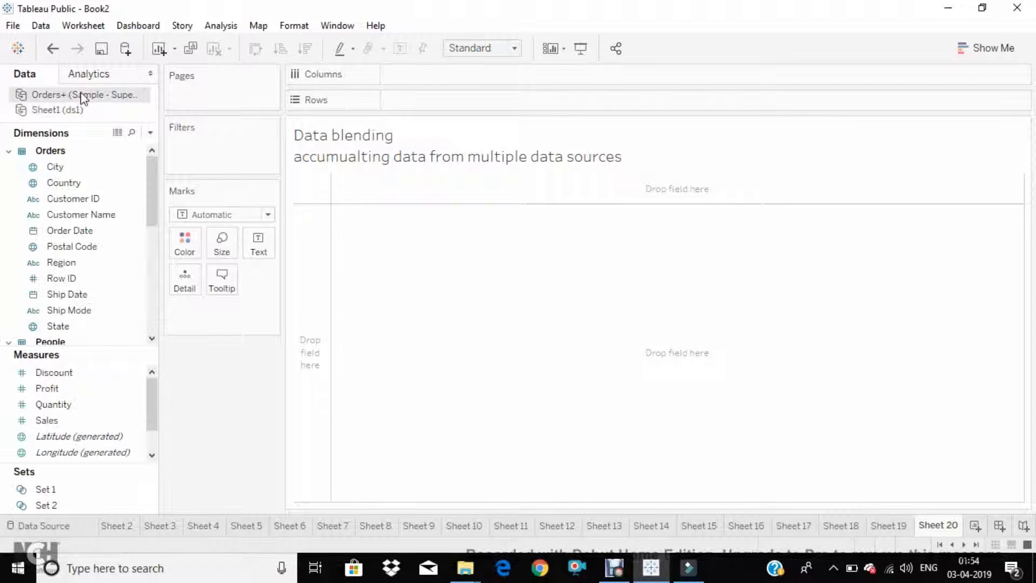
{"action": "left_click", "coordinate": [70, 216]}
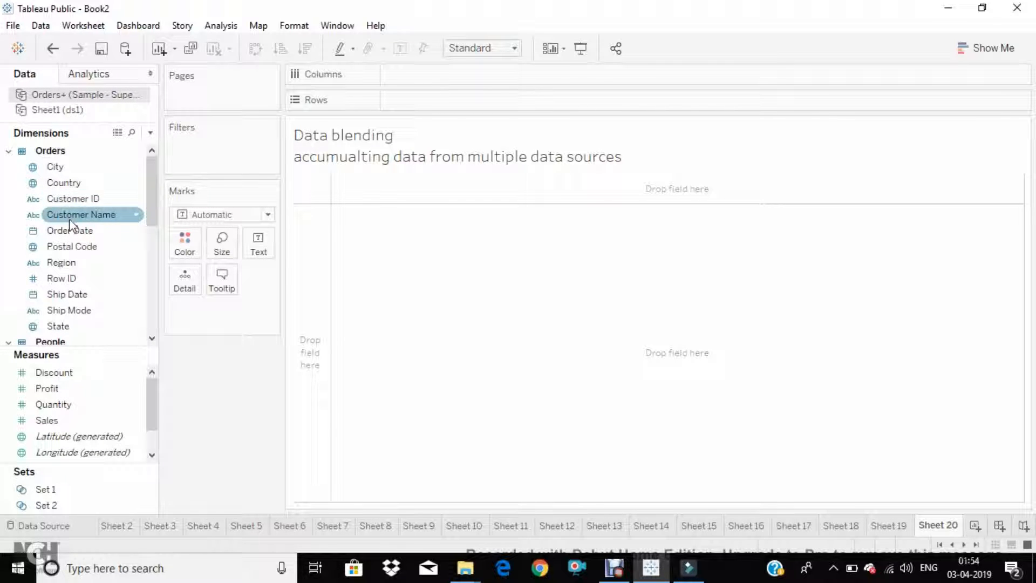
{"action": "left_click_drag", "start_coordinate": [69, 219], "coordinate": [312, 245]}
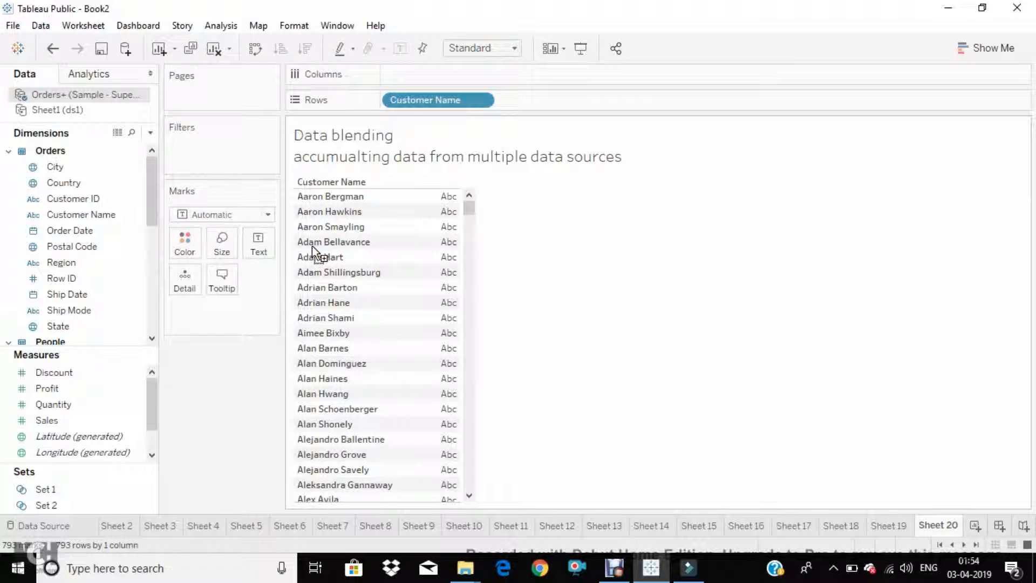
{"action": "left_click", "coordinate": [54, 373]}
{"action": "left_click", "coordinate": [46, 389]}
{"action": "left_click_drag", "start_coordinate": [47, 389], "coordinate": [430, 317]}
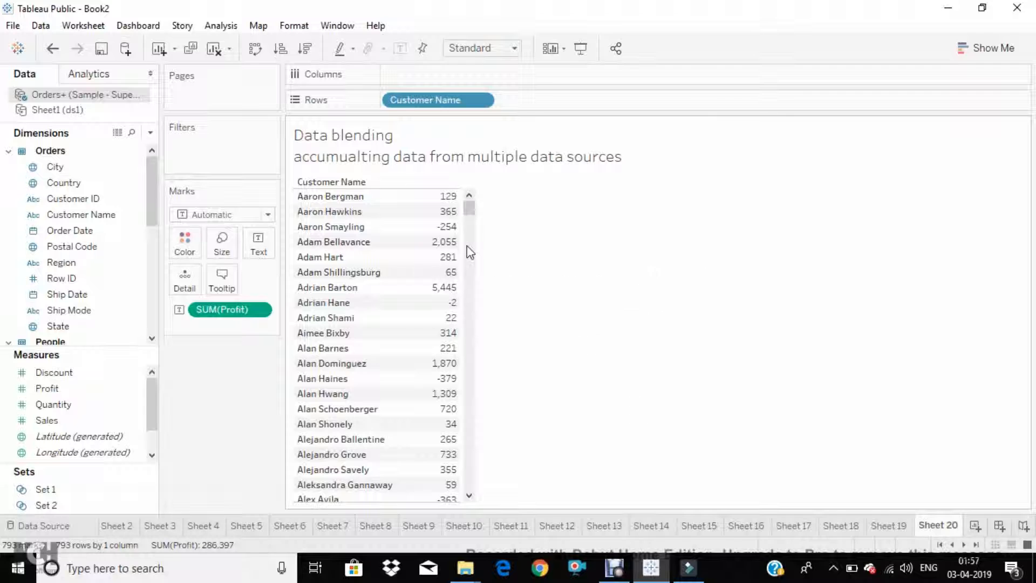
Blend the Sales measure from the Sheet1 (ds1) source into the table as a second value column beside Profit
{"action": "left_click", "coordinate": [86, 110]}
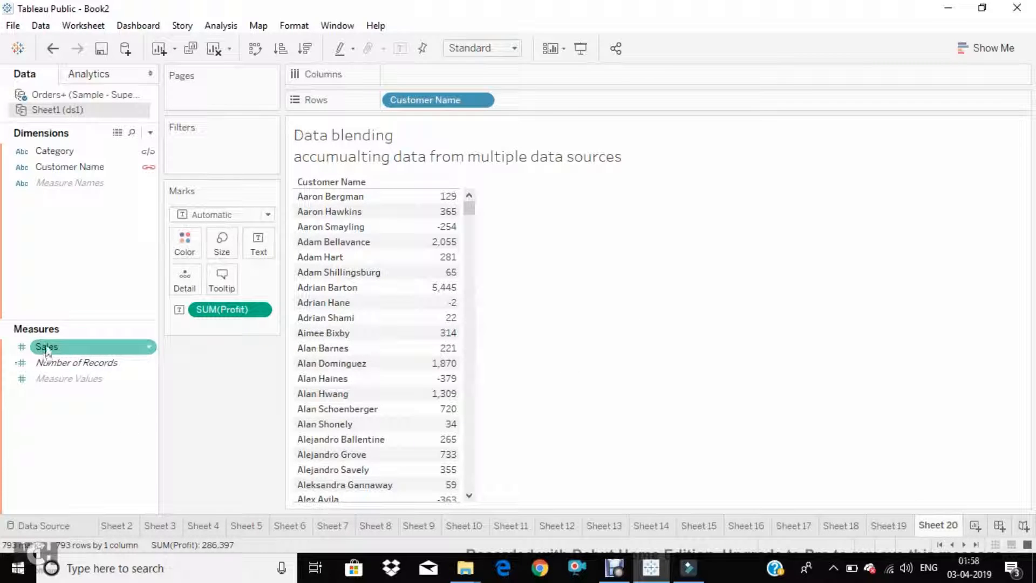
{"action": "left_click_drag", "start_coordinate": [53, 350], "coordinate": [441, 282]}
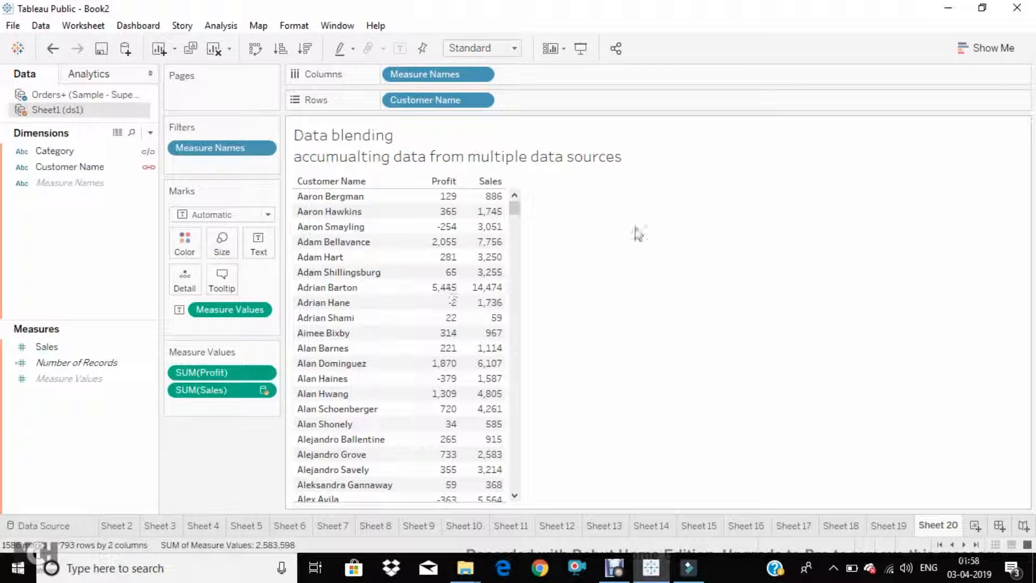